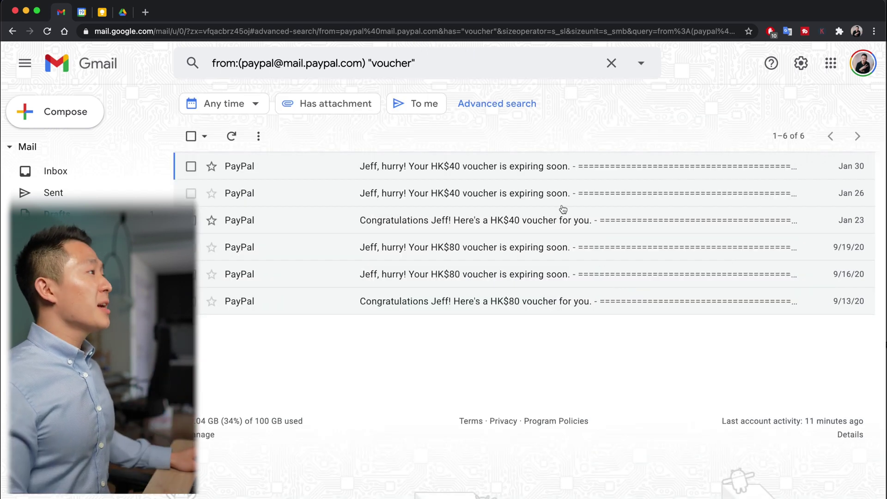
# Step: Create a filter from the PayPal voucher search that skips the Inbox, marks as read, and applies to the six existing matches
pyautogui.click(642, 63)
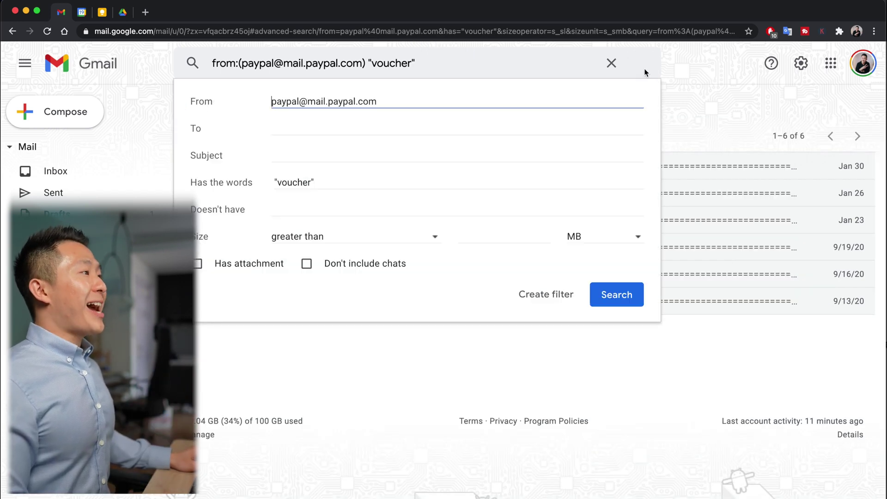
pyautogui.click(547, 293)
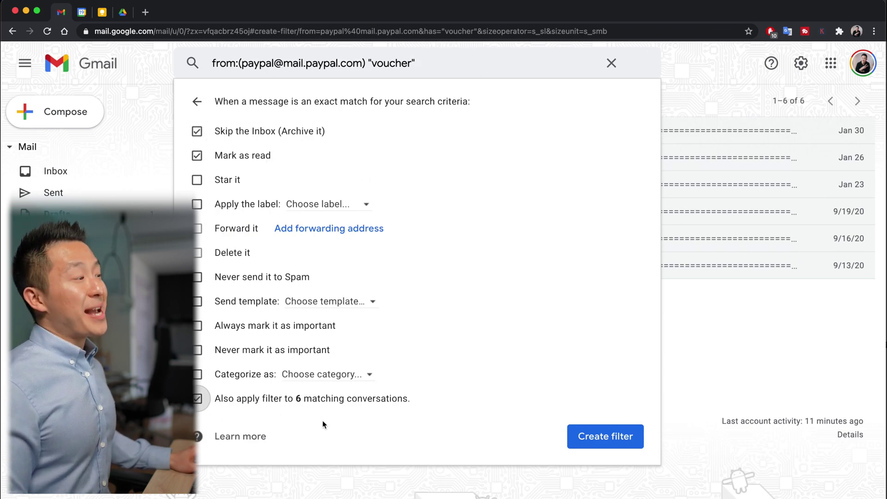
pyautogui.click(617, 437)
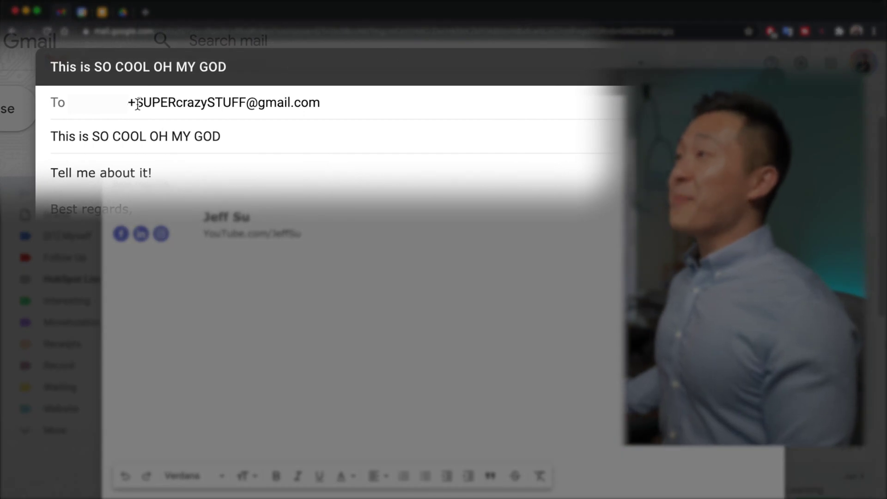
# Step: Highlight the +alias in the recipient address and send the 'Funny Cat Meme | Must See!' draft
pyautogui.moveTo(134, 102); pyautogui.dragTo(470, 101)
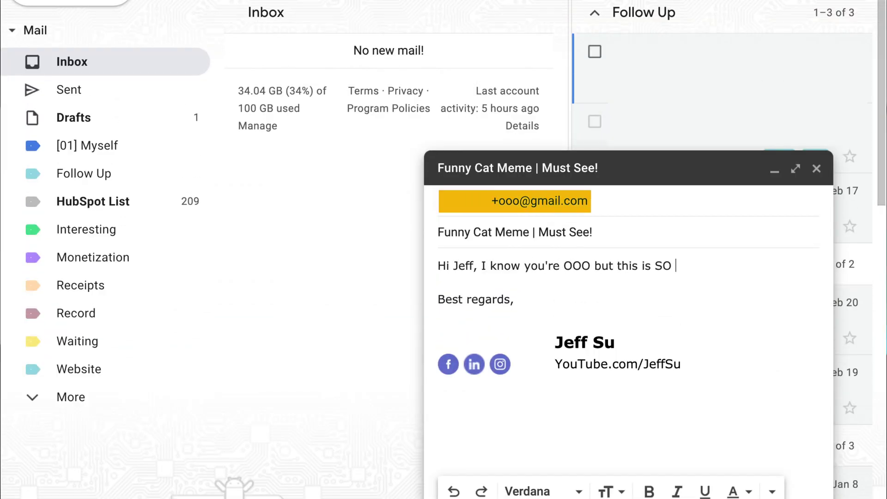
pyautogui.hotkey('ctrl', 'Return')
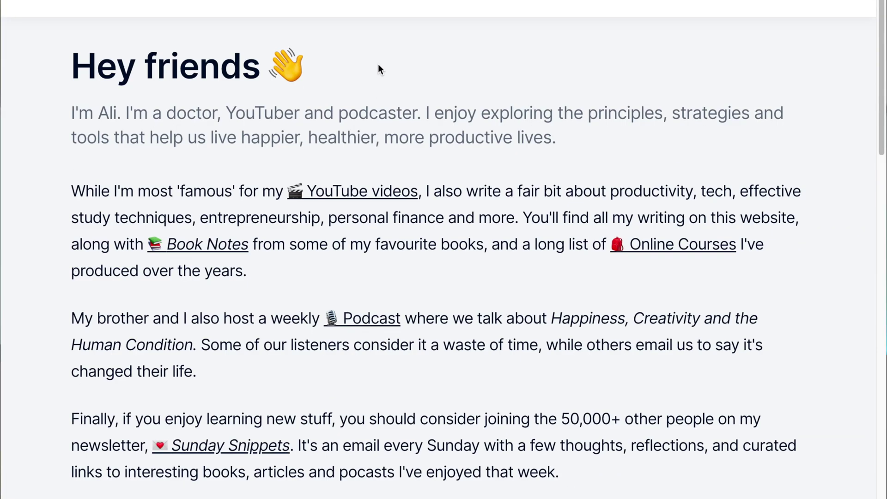
# Step: Subscribe to Sunday Snippets using a +newsletters alias of the user's Gmail address
pyautogui.scroll(-10, 332, 82)
pyautogui.click(189, 267)
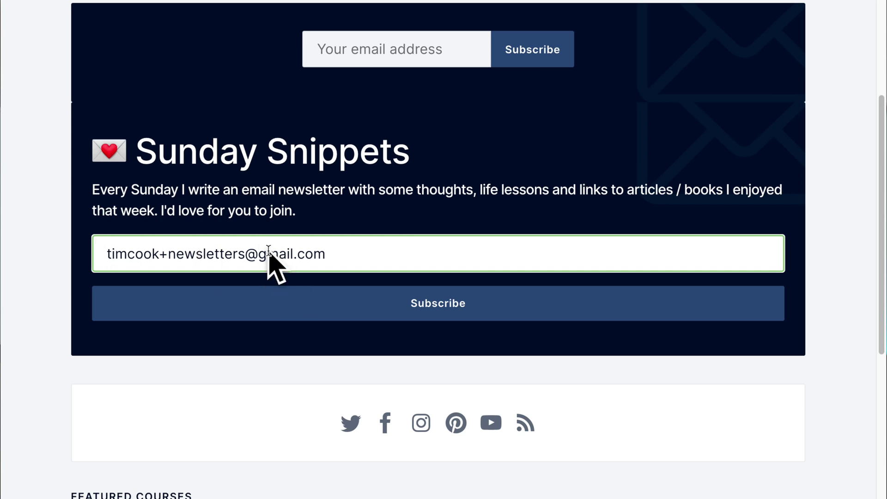
pyautogui.click(353, 316)
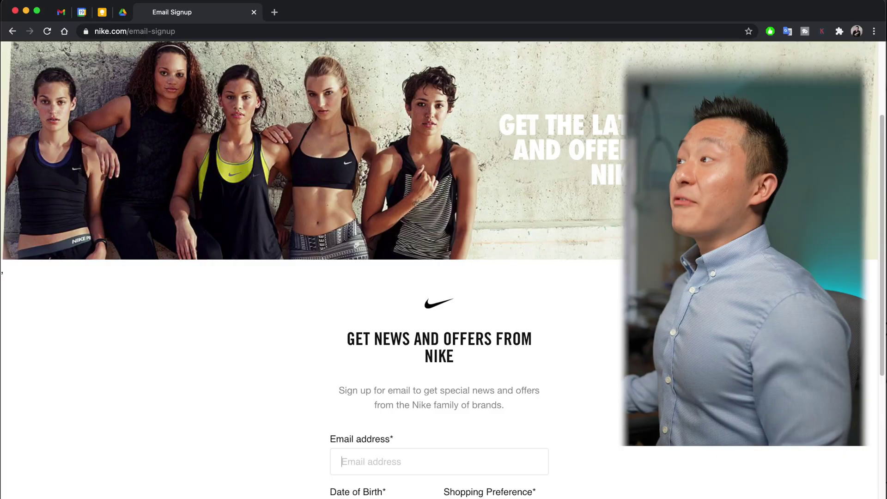
# Step: Enter a +nike alias of the user's Gmail address in the Nike signup email field
pyautogui.scroll(-1, 442, 269)
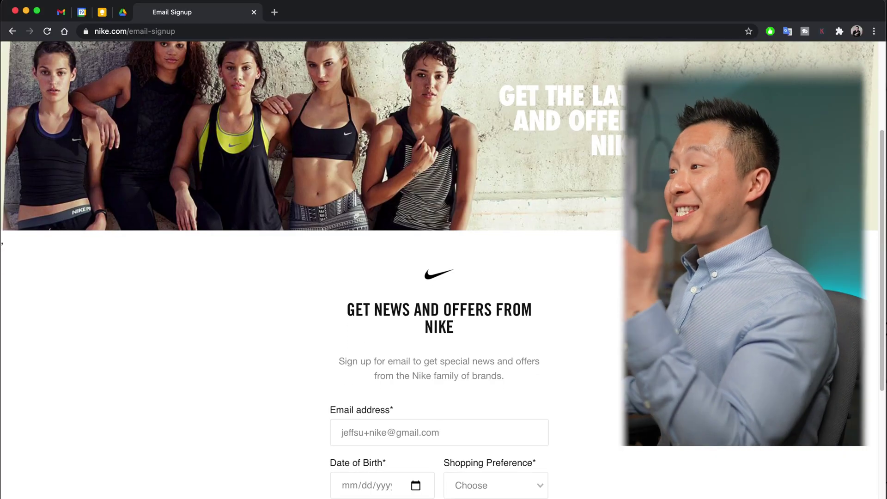
pyautogui.scroll(-3, 442, 243)
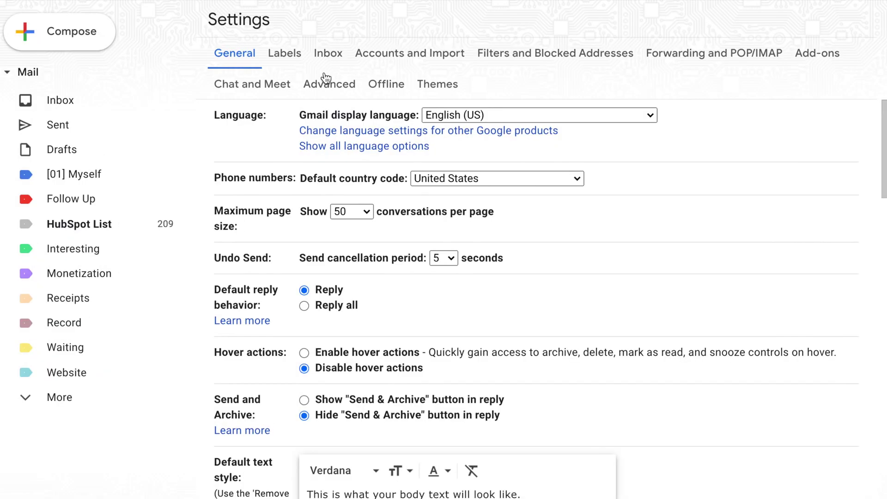
# Step: Enable Templates in Gmail's Advanced settings and save the changes
pyautogui.click(329, 82)
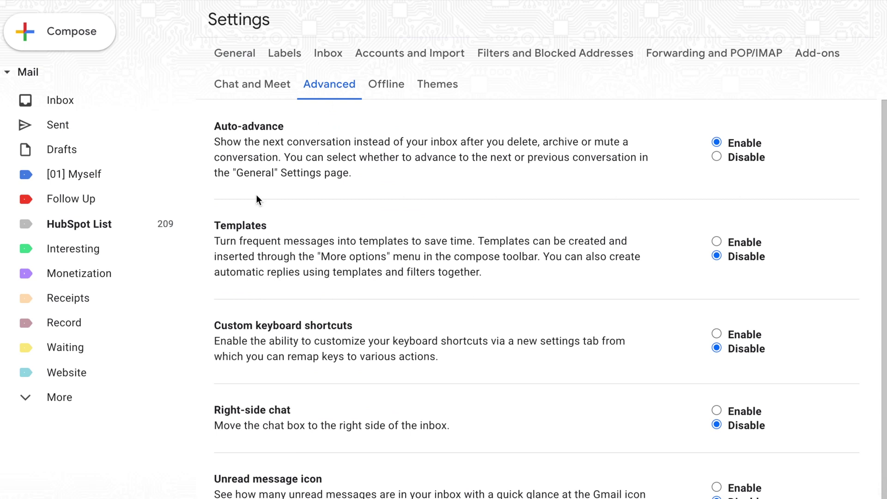
pyautogui.click(715, 241)
pyautogui.scroll(-3, 493, 324)
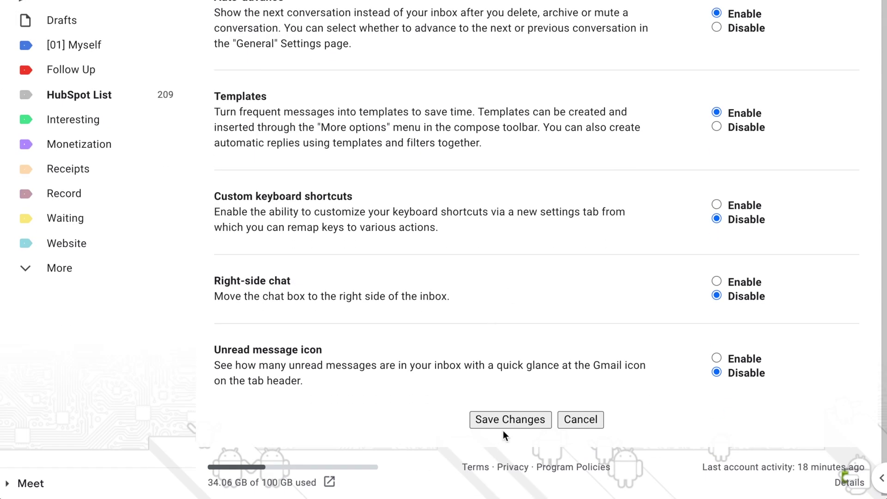
pyautogui.click(514, 418)
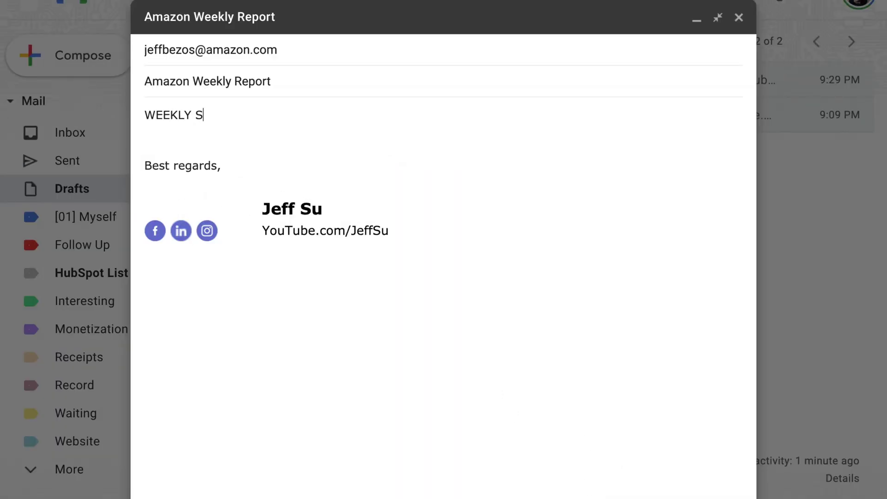
# Step: Make the WEEKLY SALES NUMBERS heading huge and add a numbered list: Product A:, Product B:
pyautogui.click(350, 489)
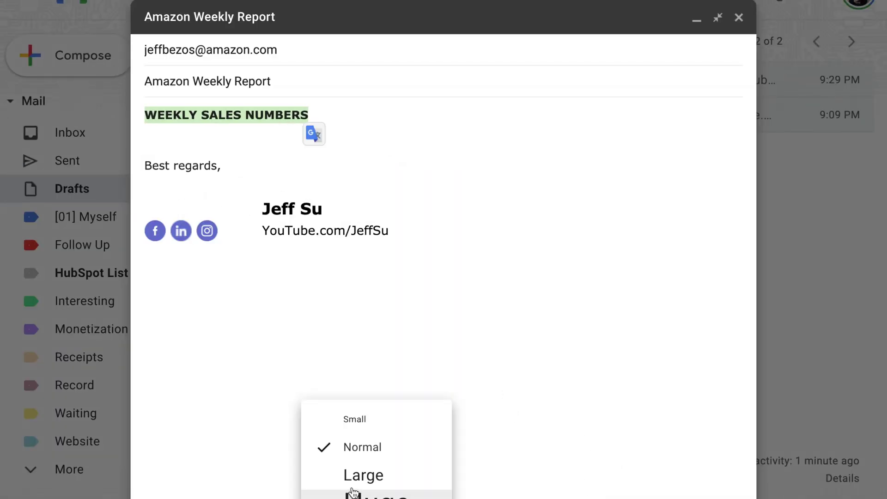
pyautogui.click(365, 492)
pyautogui.hotkey('ctrl', 'shift', '7')
pyautogui.write('Prod')
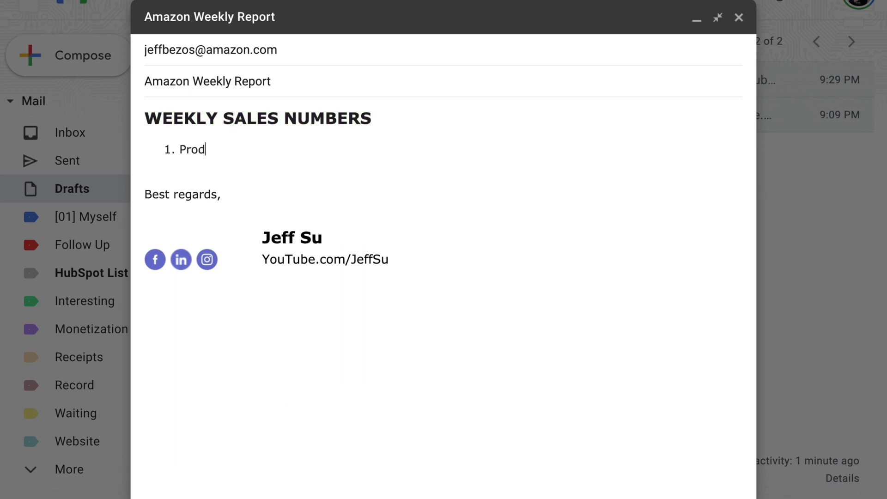
pyautogui.write('uct A:')
pyautogui.press('Return')
pyautogui.write('Product B:')
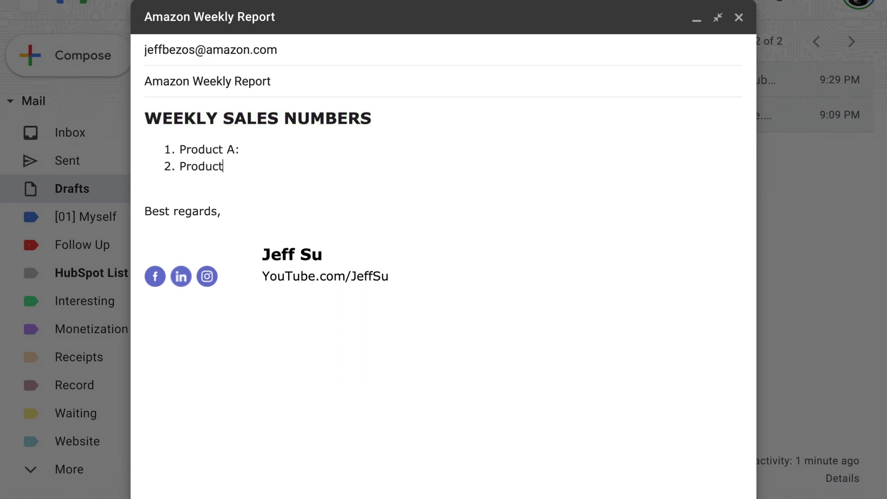
pyautogui.press('Return')
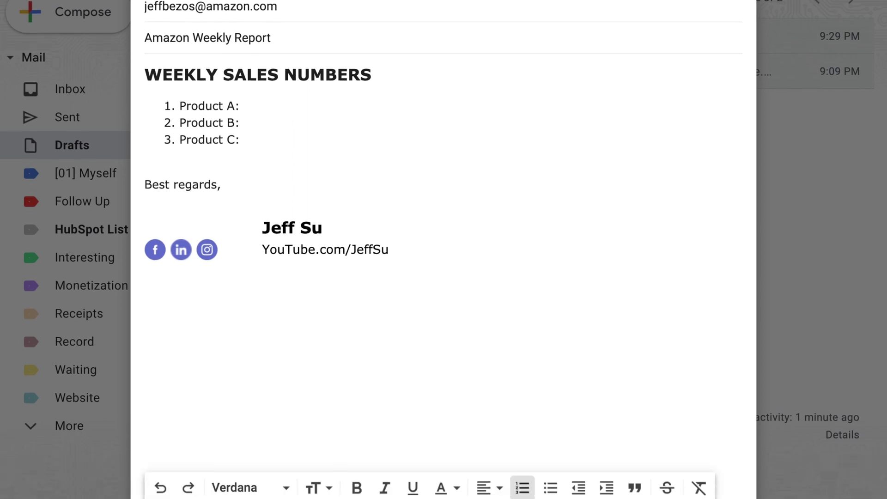
# Step: Save the draft as a new template named Amazon Weekly Report and check the templates list
pyautogui.click(708, 434)
pyautogui.moveTo(612, 254)
pyautogui.moveTo(451, 323)
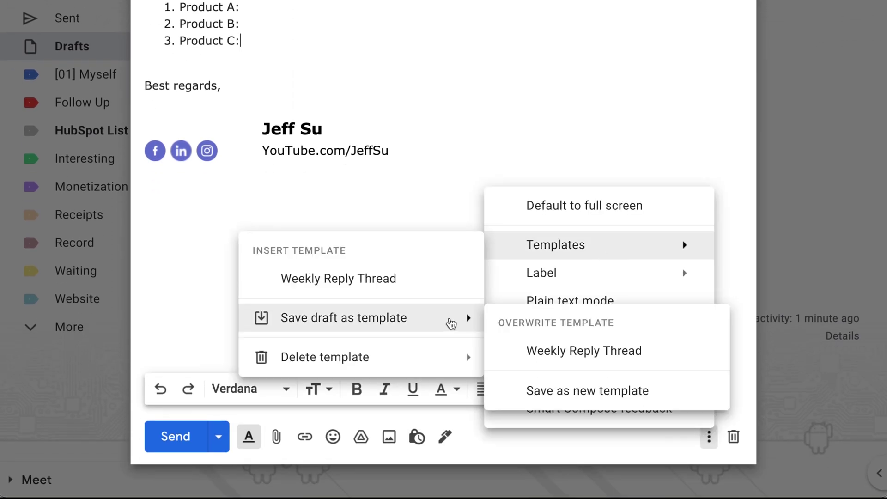
pyautogui.click(584, 391)
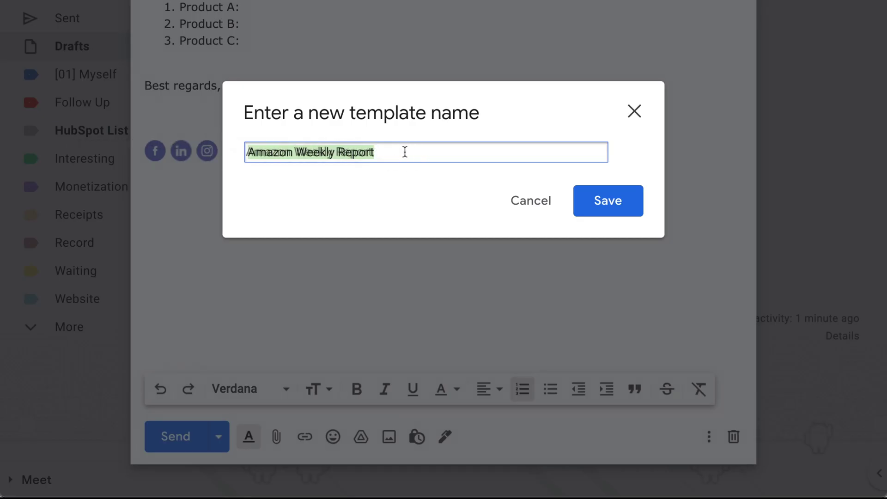
pyautogui.click(608, 199)
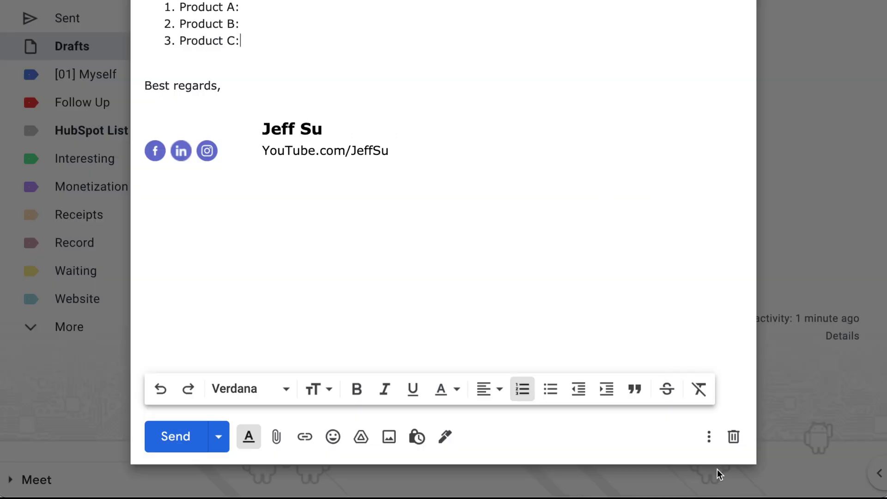
pyautogui.click(709, 436)
pyautogui.moveTo(595, 258)
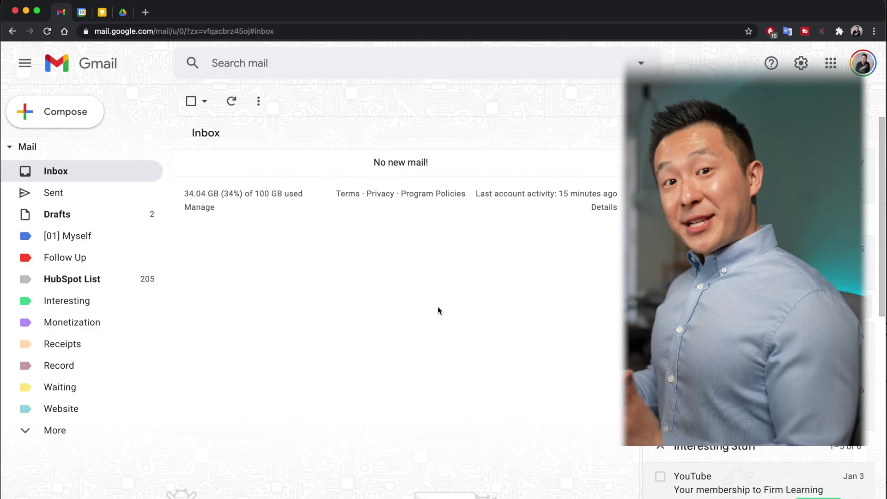
# Step: Search Gmail for the Google Calendar daily agenda emails and select the results page URL
pyautogui.click(368, 63)
pyautogui.press('cmd+v')
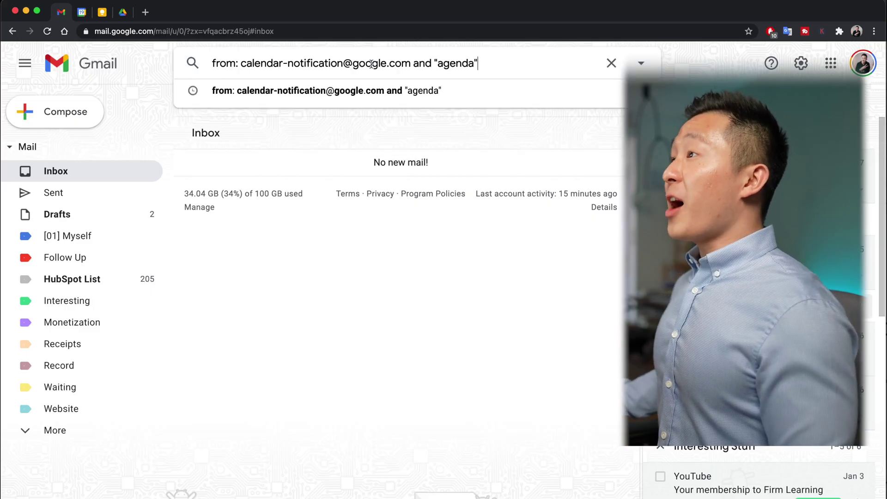
pyautogui.click(356, 373)
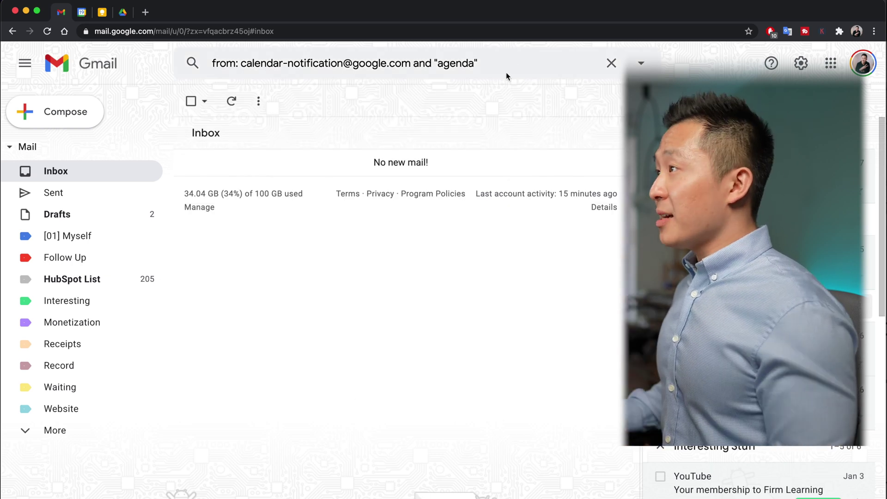
pyautogui.click(526, 67)
pyautogui.press('Return')
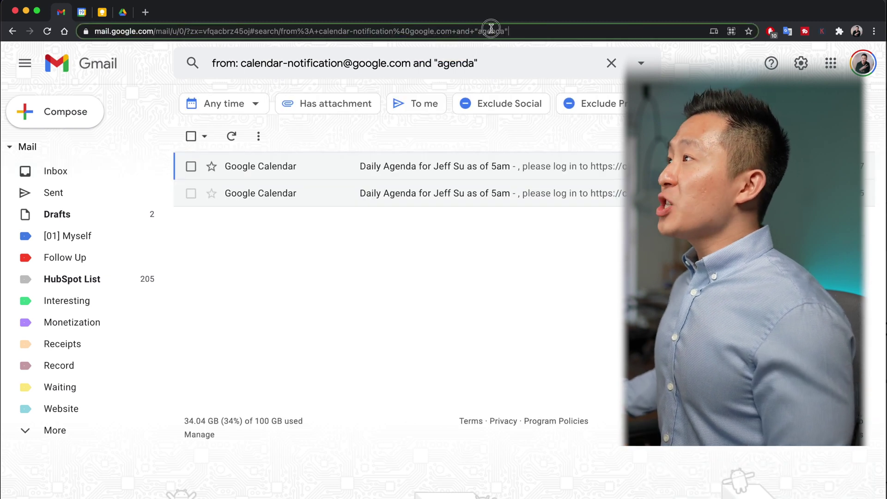
pyautogui.moveTo(508, 32); pyautogui.dragTo(2, 28)
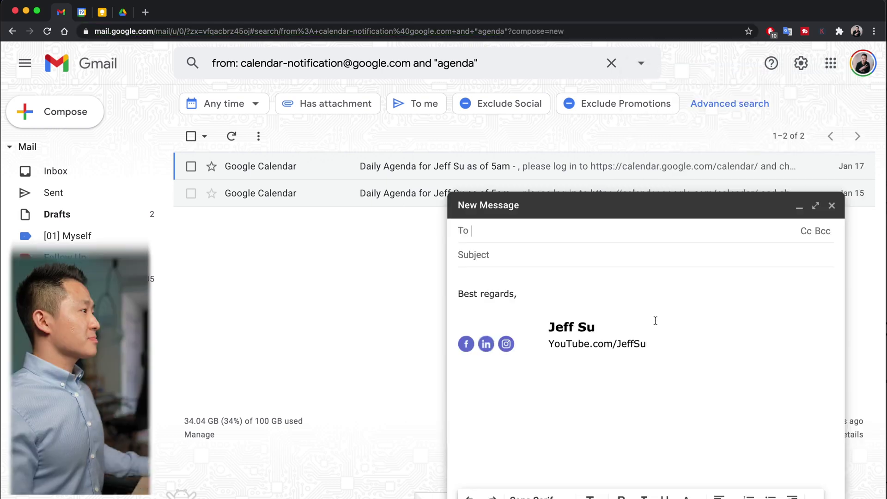
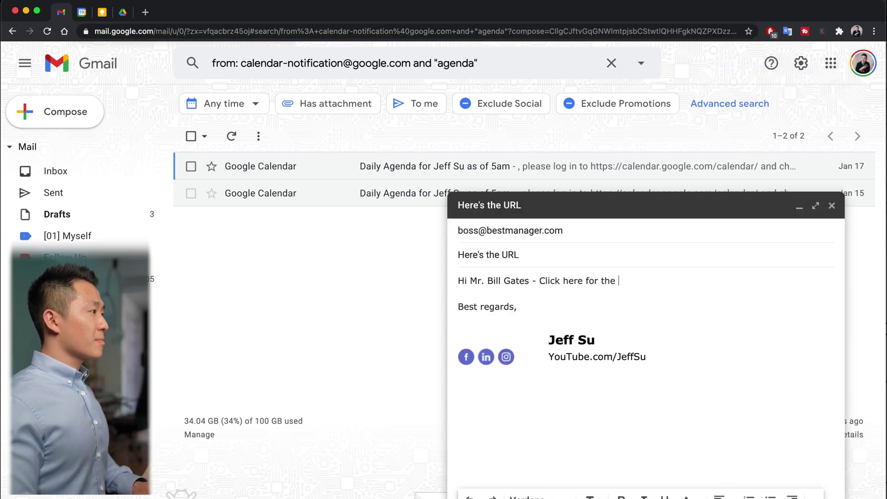
# Step: Address the new message to boss and link 'Click here' to the copied search URL
pyautogui.hotkey('alt', 'shift', 'Left')
pyautogui.hotkey('alt', 'shift', 'Left')
pyautogui.hotkey('ctrl', 'k')
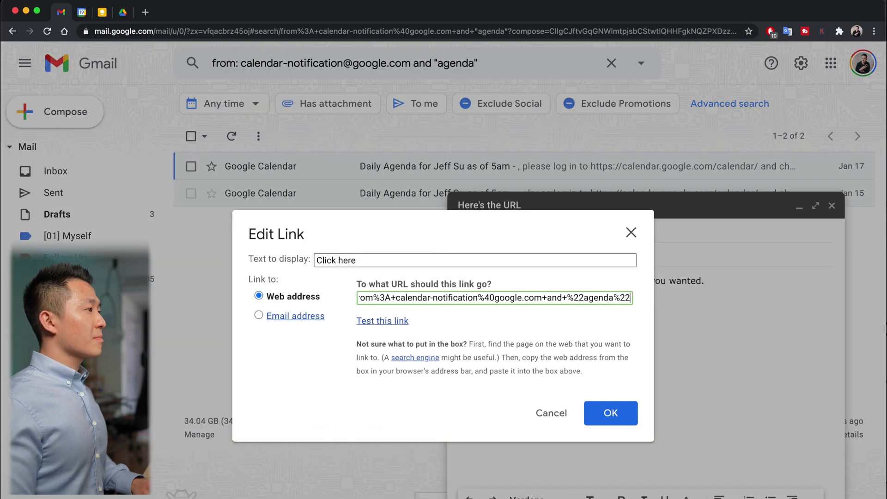
pyautogui.press('Return')
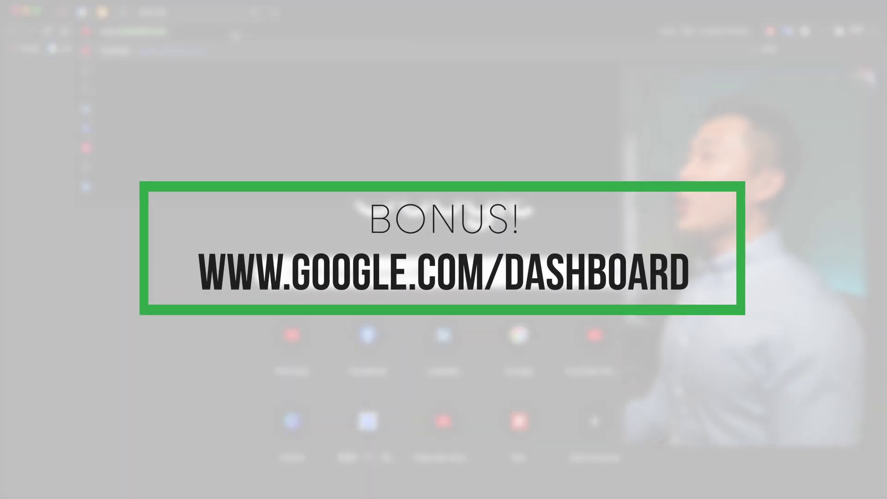
# Step: Go to google.com/dashboard, expand the Gmail card, and scroll through the per-service data counts
pyautogui.write('d')
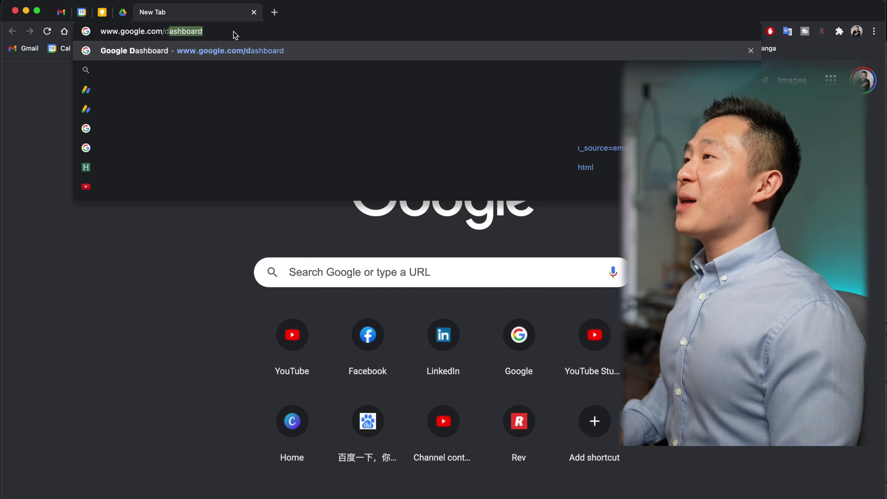
pyautogui.write('ashboar')
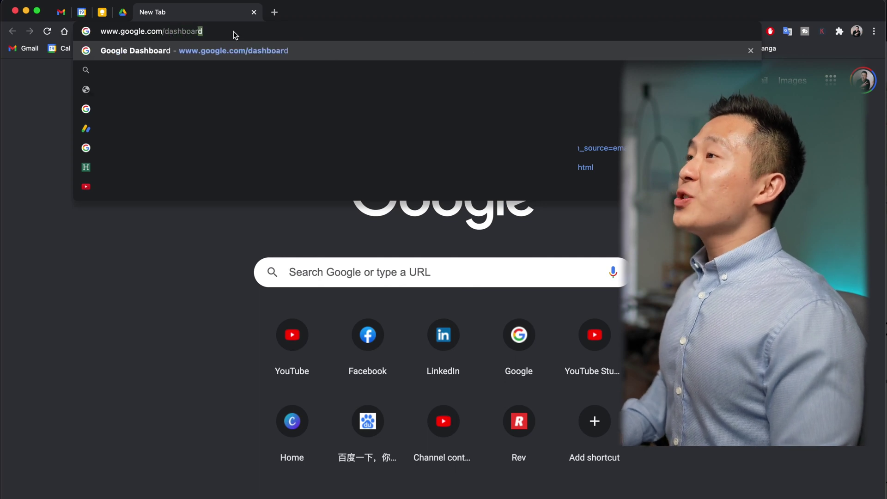
pyautogui.press('Return')
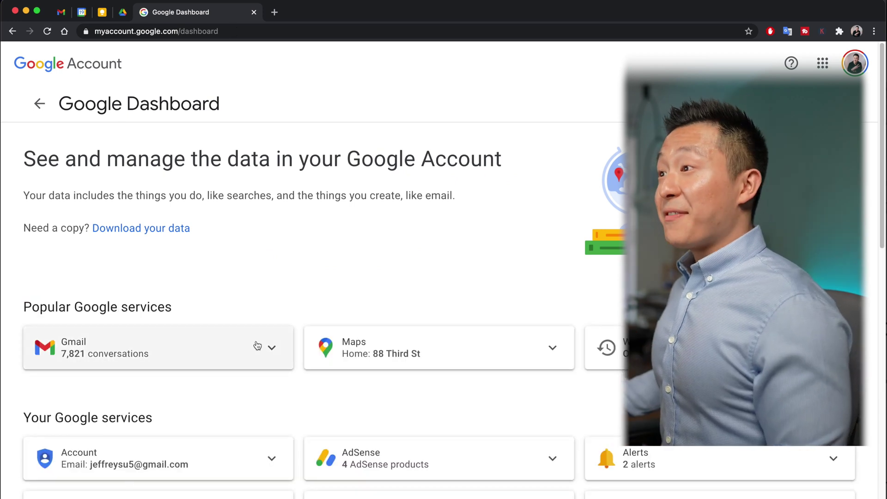
pyautogui.click(258, 345)
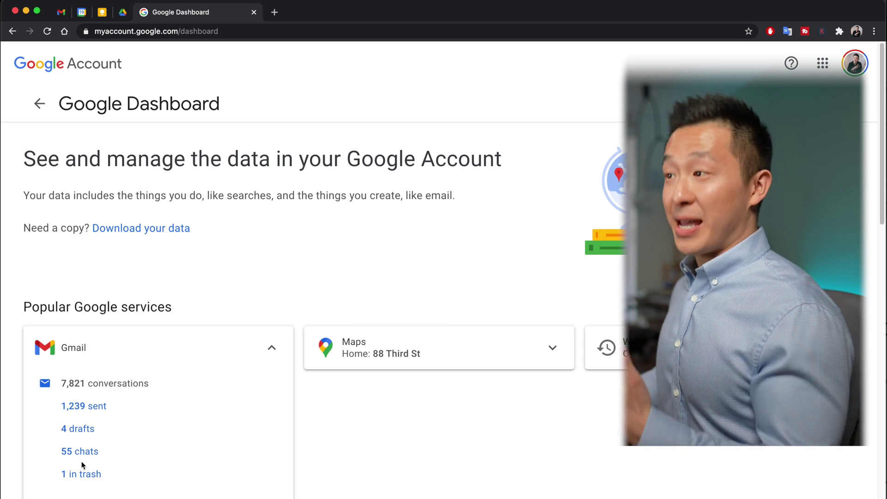
pyautogui.scroll(-10, 303, 375)
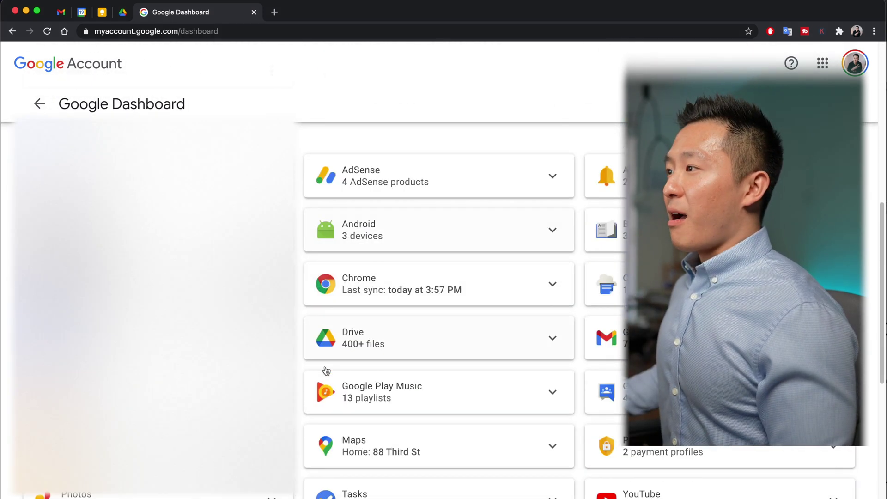
pyautogui.scroll(-1, 327, 371)
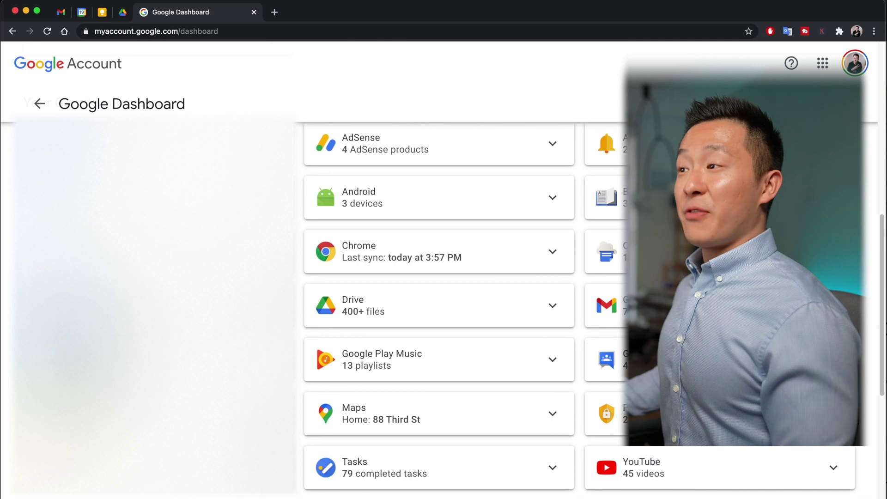